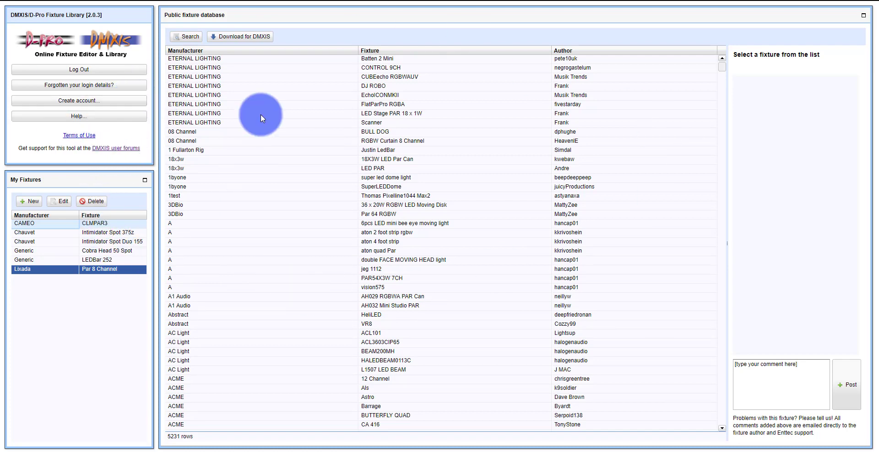
pyautogui.scroll(-6, 270, 119)
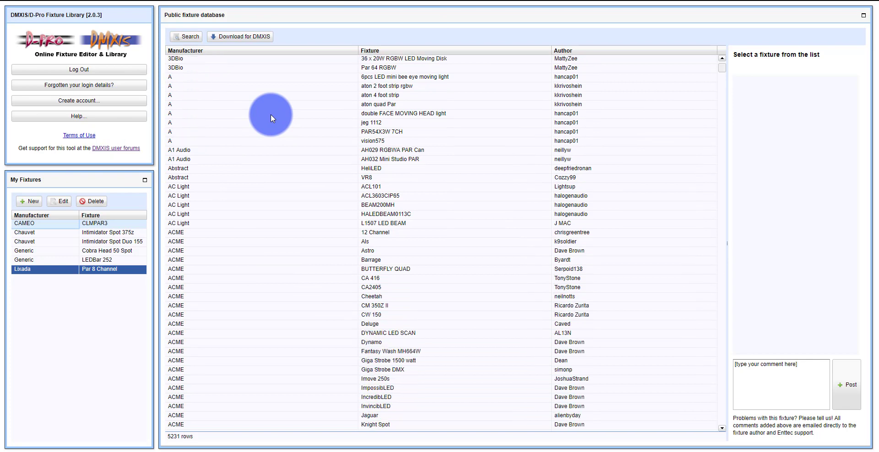
pyautogui.scroll(4, 270, 119)
pyautogui.scroll(2, 271, 115)
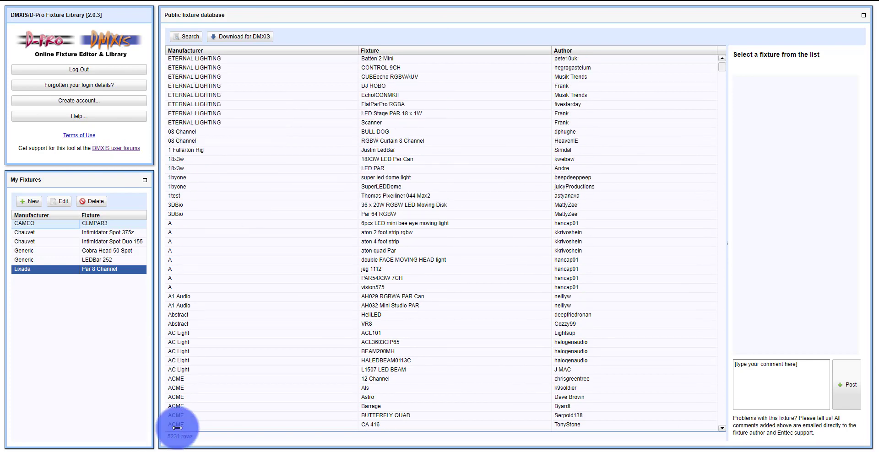
pyautogui.click(181, 34)
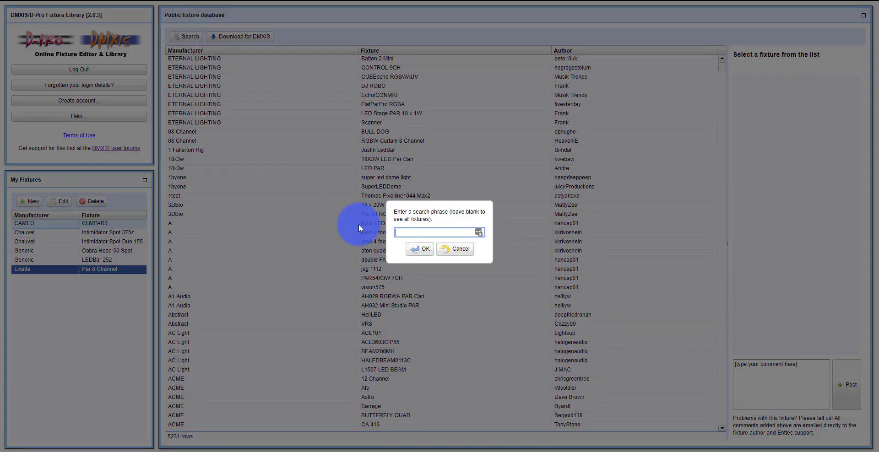
pyautogui.press('Escape')
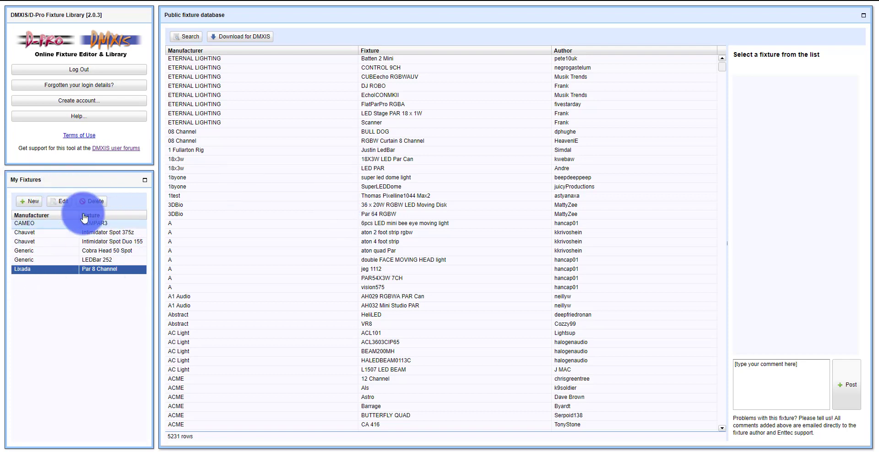
# - Create a new fixture in the personal fixture library and set its manufacturer to 1byone
pyautogui.click(35, 205)
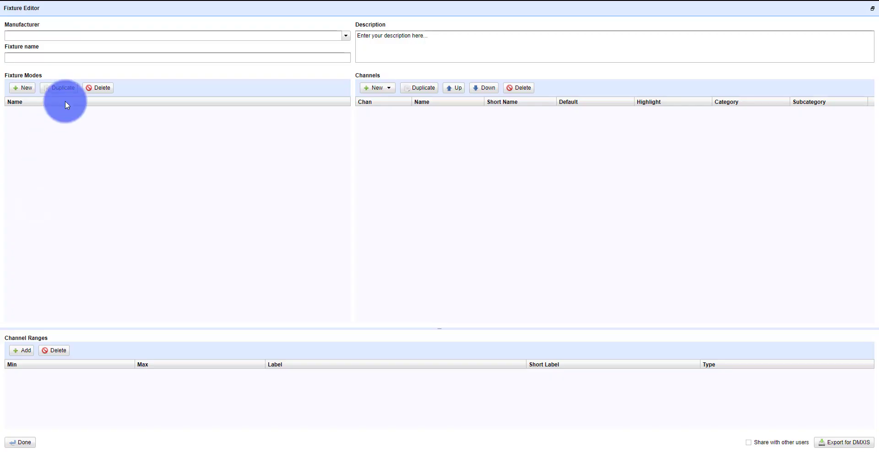
pyautogui.click(66, 40)
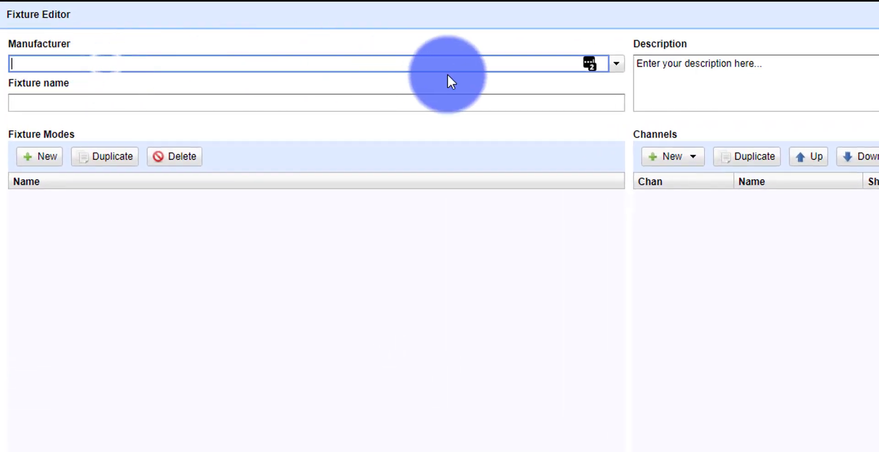
pyautogui.click(619, 66)
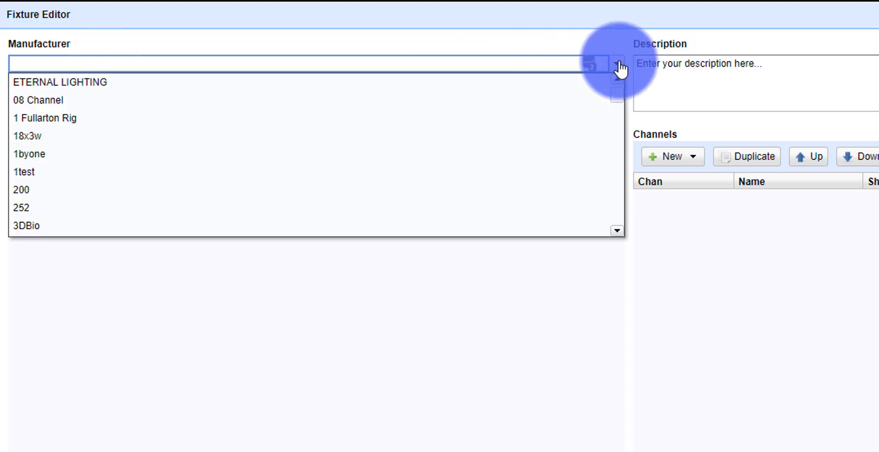
pyautogui.click(619, 67)
pyautogui.click(619, 66)
pyautogui.click(274, 154)
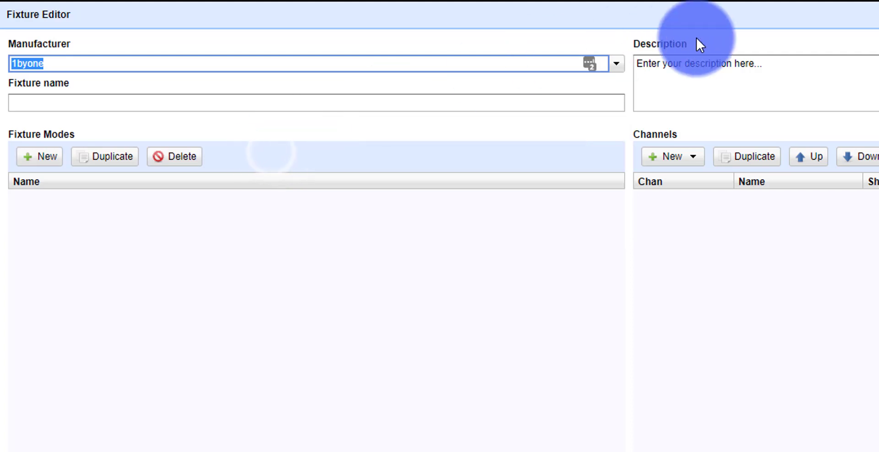
# - Name the new fixture Test LED 1, keeping the placeholder description
pyautogui.click(501, 103)
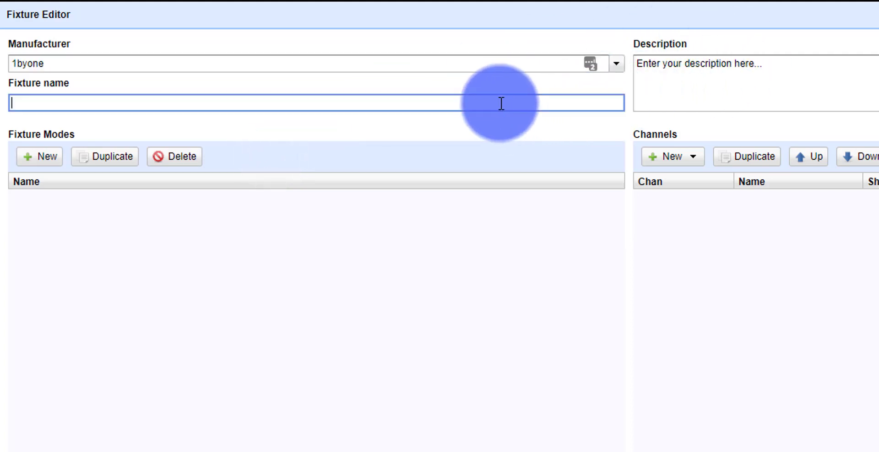
pyautogui.write('Test LED 1')
pyautogui.click(675, 72)
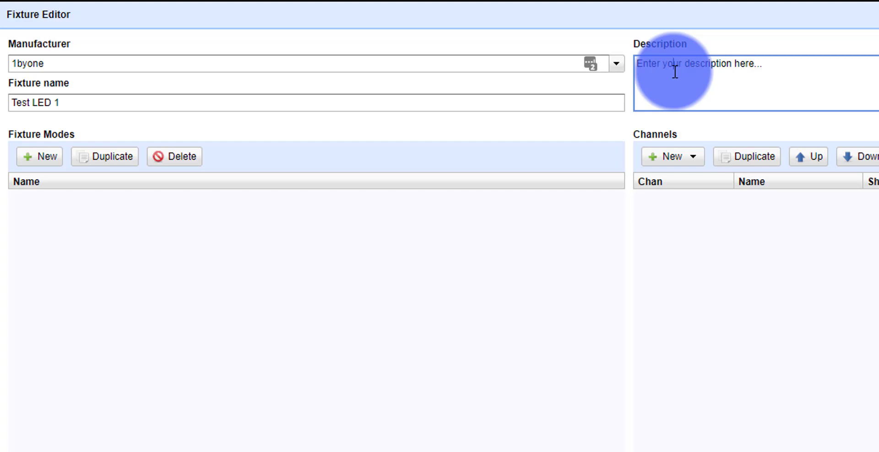
pyautogui.click(443, 275)
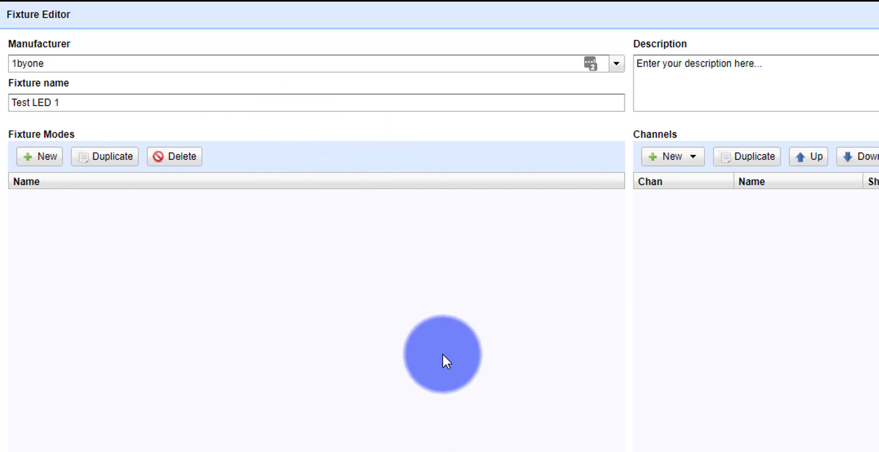
# - Add a fixture mode called "name" and select it
pyautogui.click(49, 158)
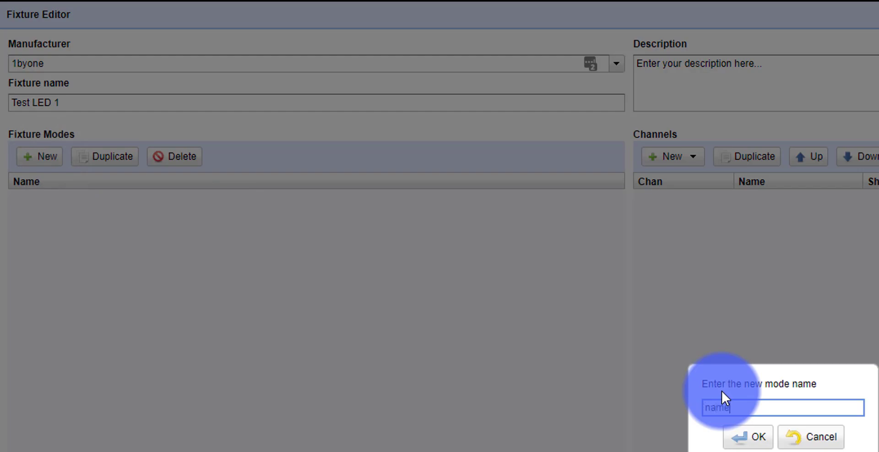
pyautogui.press('Return')
pyautogui.click(45, 198)
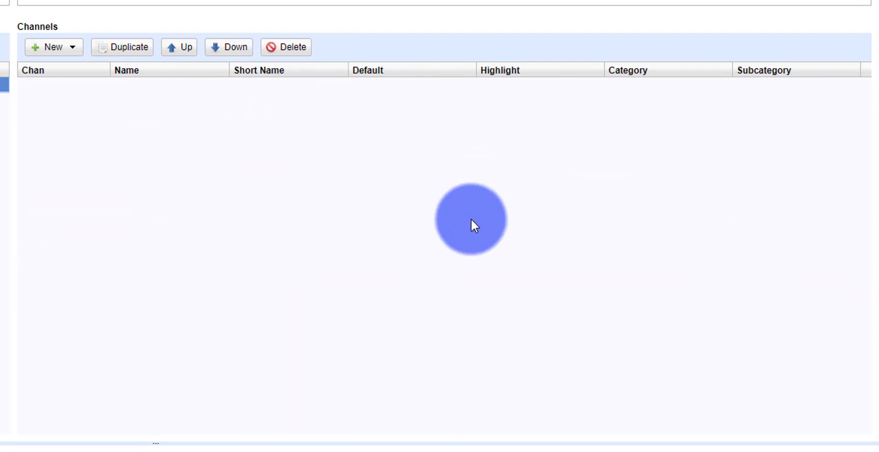
# - Add a blank channel to the mode with category Colour and subcategory Magenta
pyautogui.click(51, 51)
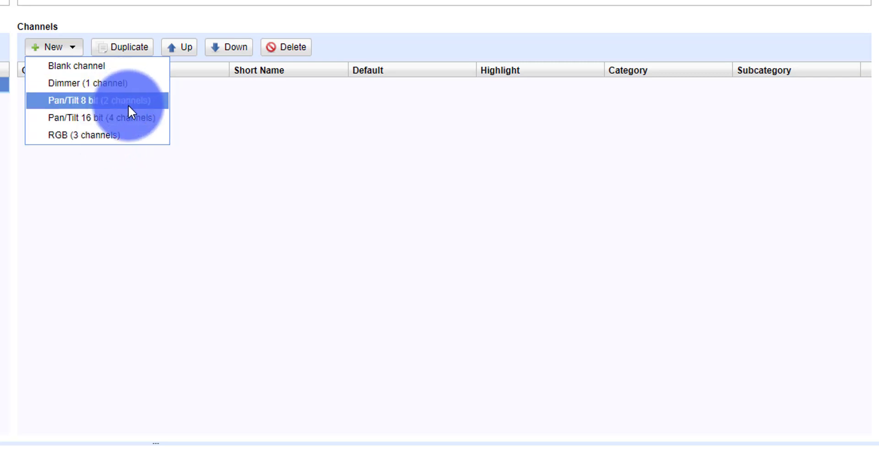
pyautogui.click(100, 65)
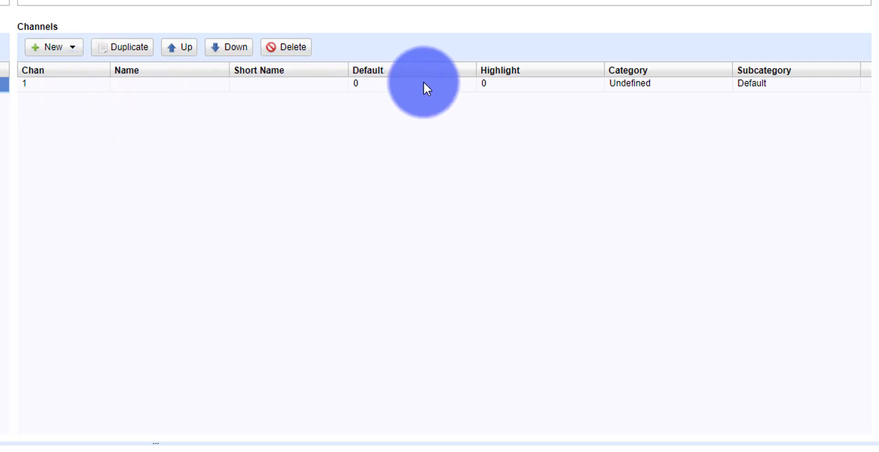
pyautogui.click(634, 84)
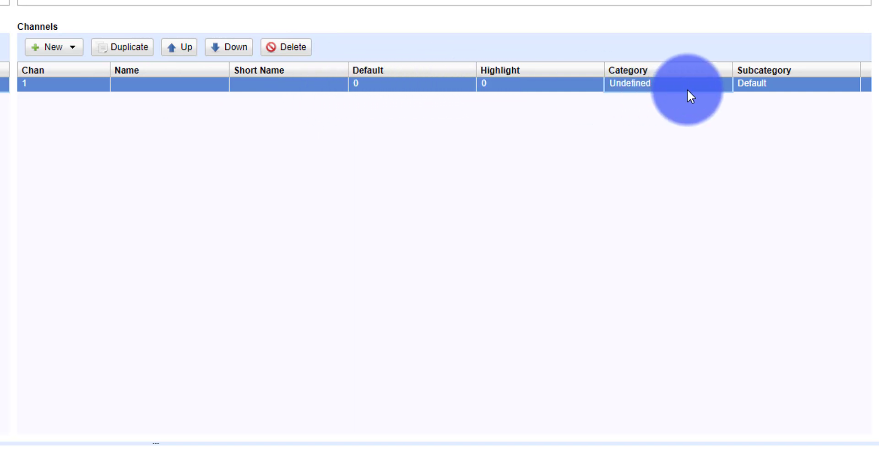
pyautogui.click(634, 82)
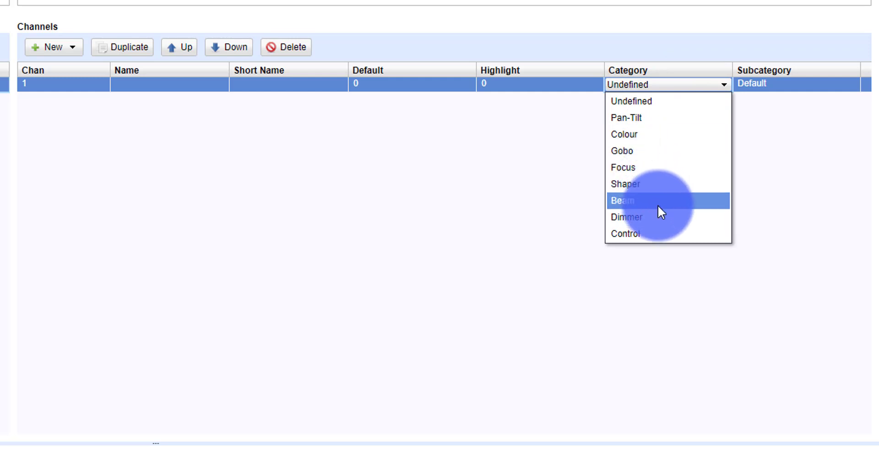
pyautogui.click(680, 133)
pyautogui.click(771, 90)
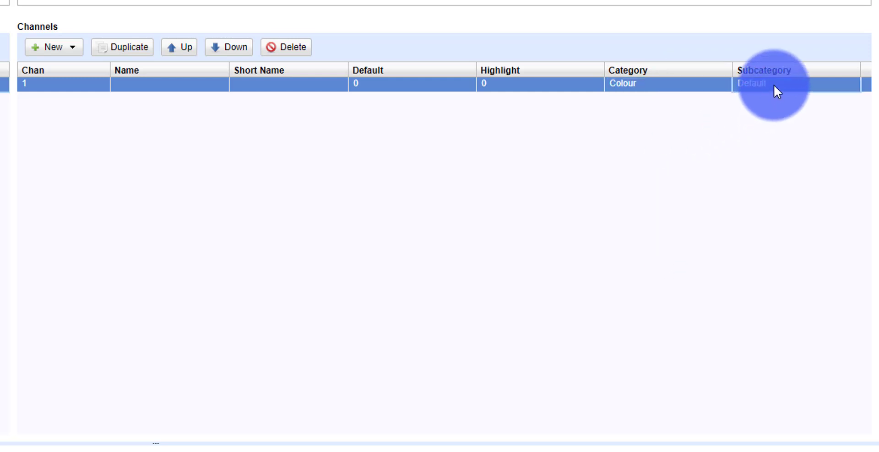
pyautogui.click(775, 84)
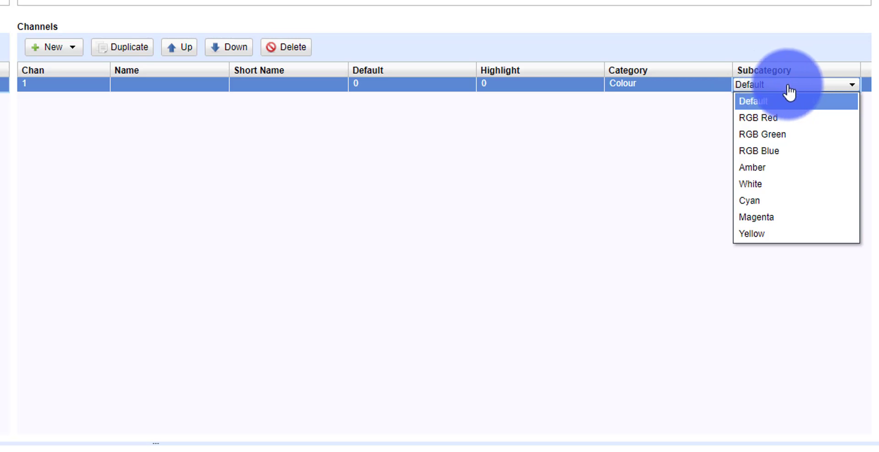
pyautogui.click(788, 212)
pyautogui.click(788, 212)
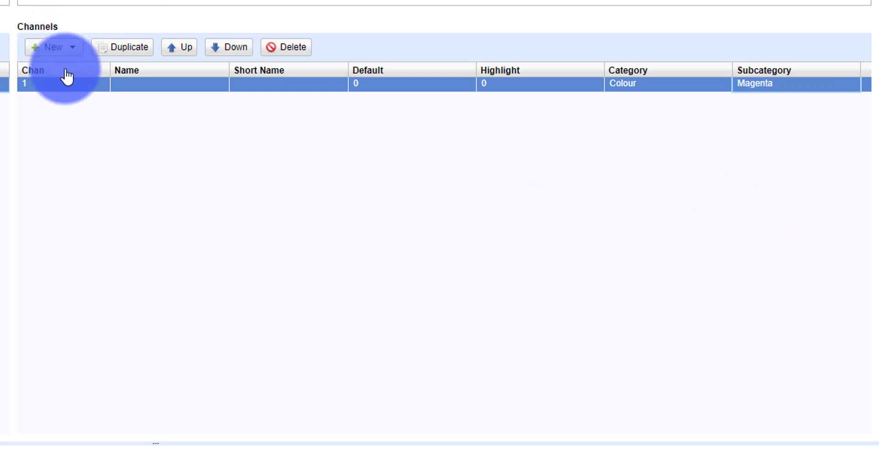
# - Add the preset group of three RGB channels after the Magenta channel
pyautogui.click(54, 50)
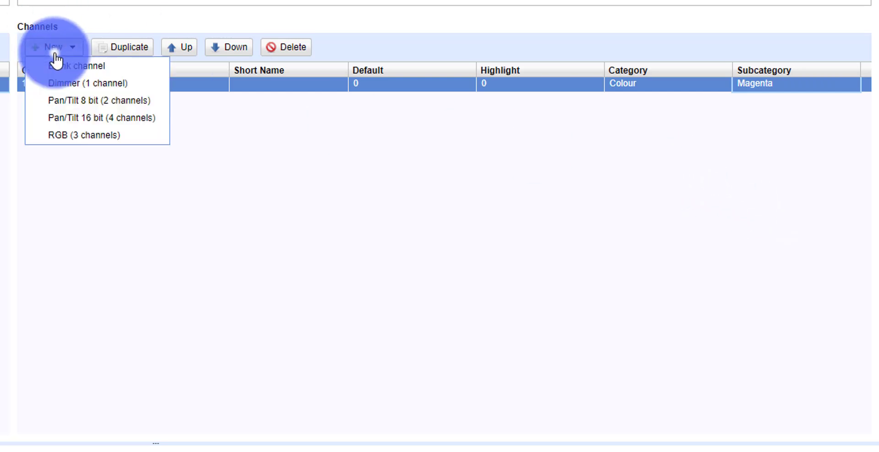
pyautogui.click(109, 136)
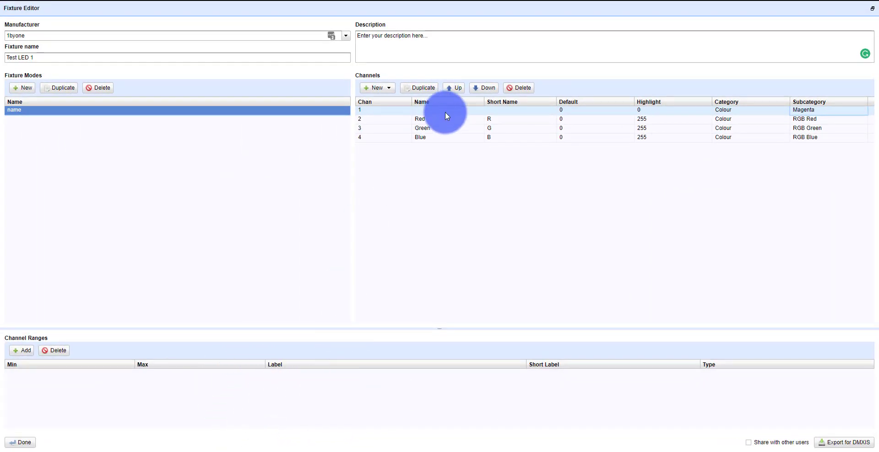
pyautogui.click(446, 125)
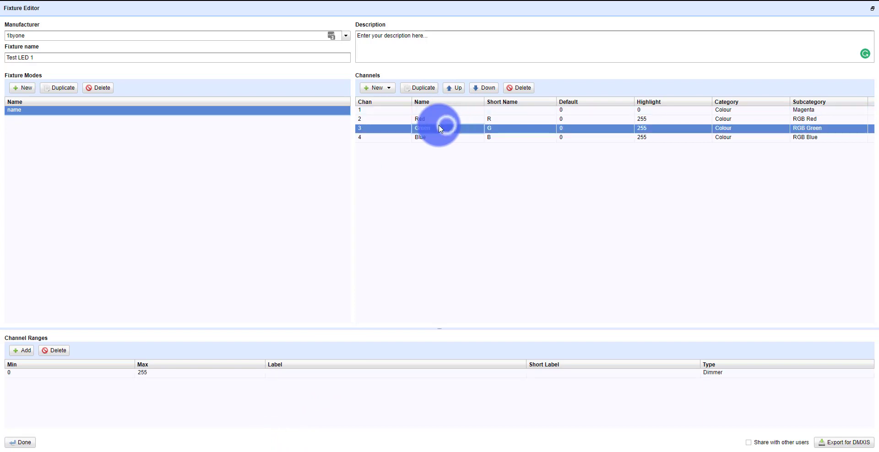
pyautogui.click(437, 120)
# - For channel 1, set the existing range's maximum to 15 with the label Color1, and add a second channel range
pyautogui.click(432, 110)
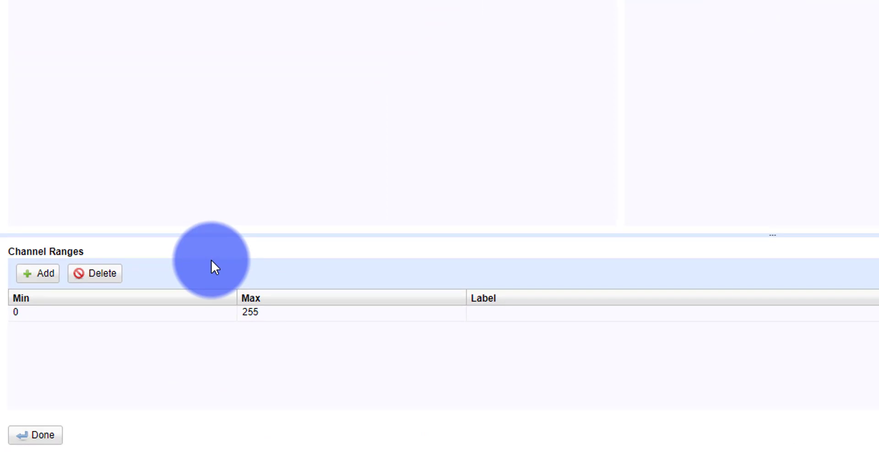
pyautogui.click(253, 320)
pyautogui.click(261, 314)
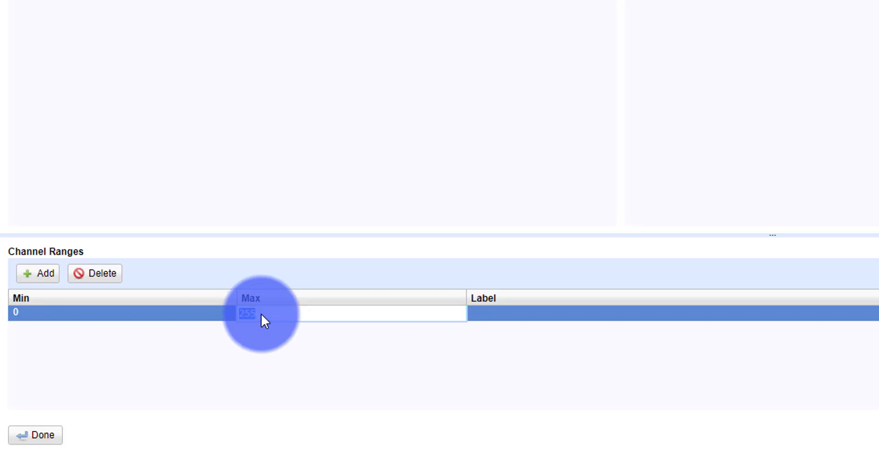
pyautogui.press('Tab')
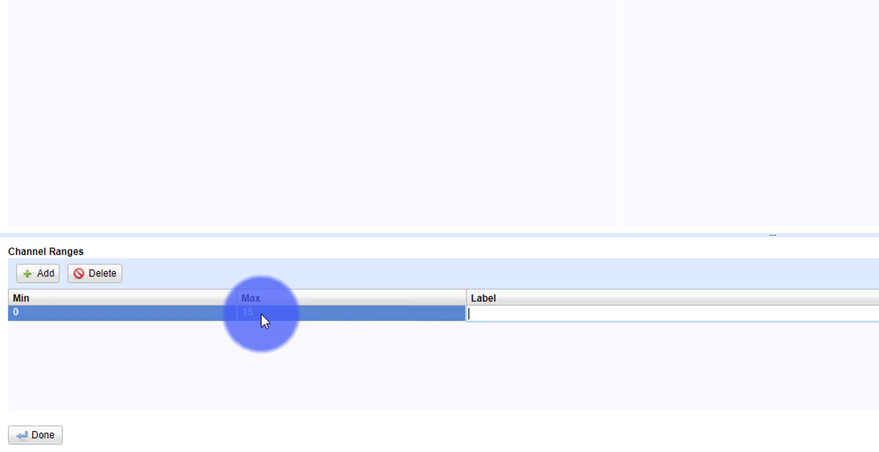
pyautogui.write('Color1')
pyautogui.press('Return')
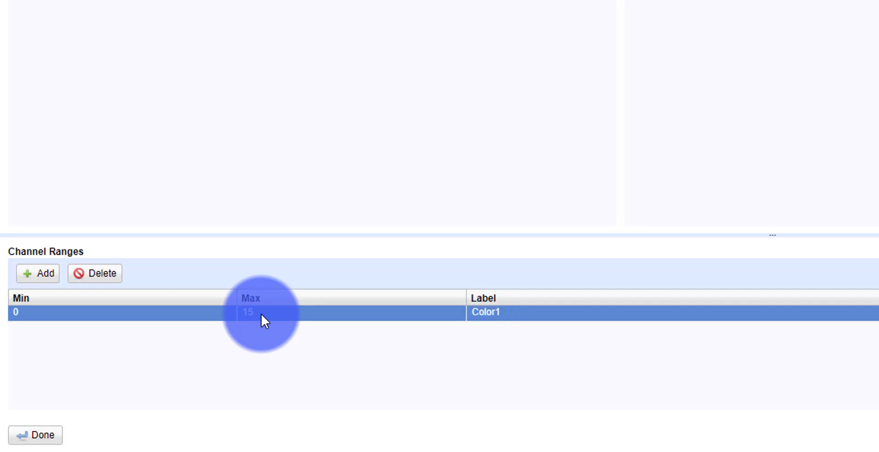
pyautogui.click(41, 277)
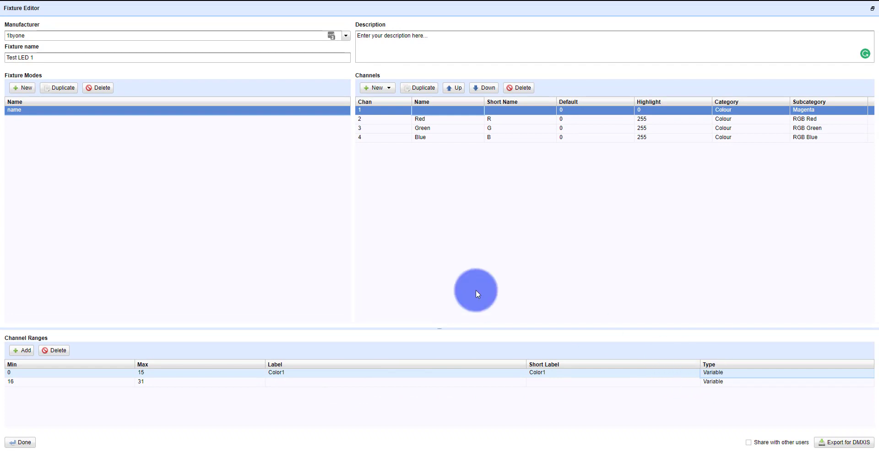
# - Share the Test LED 1 fixture with other users and finish editing it, acknowledging the sharing notice
pyautogui.click(384, 127)
pyautogui.click(385, 136)
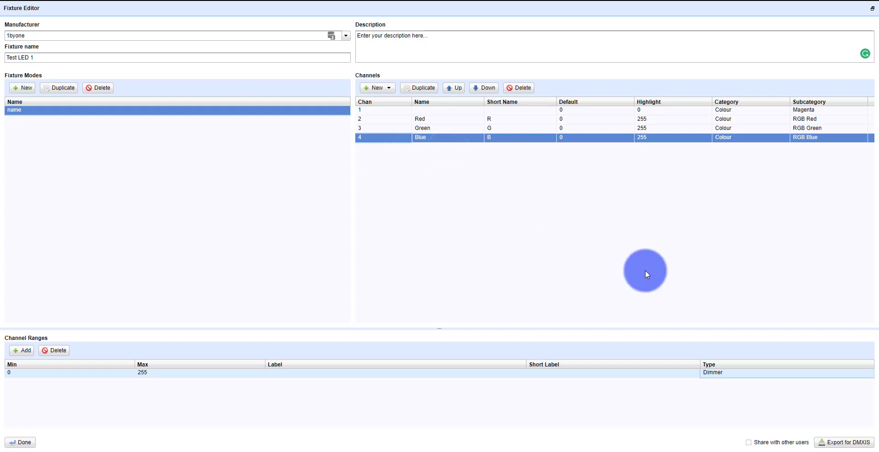
pyautogui.click(749, 443)
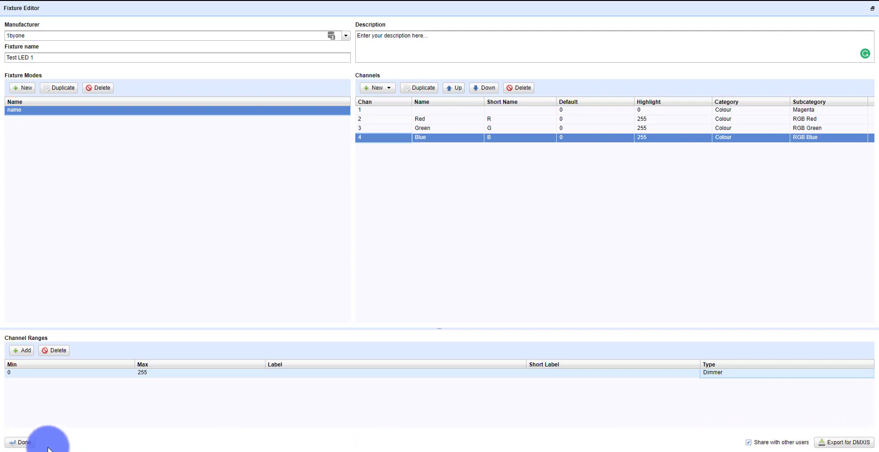
pyautogui.click(22, 443)
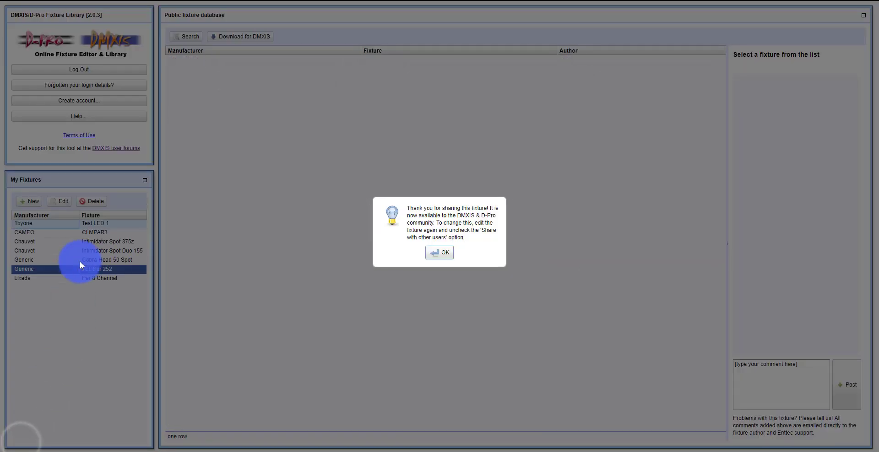
pyautogui.click(431, 250)
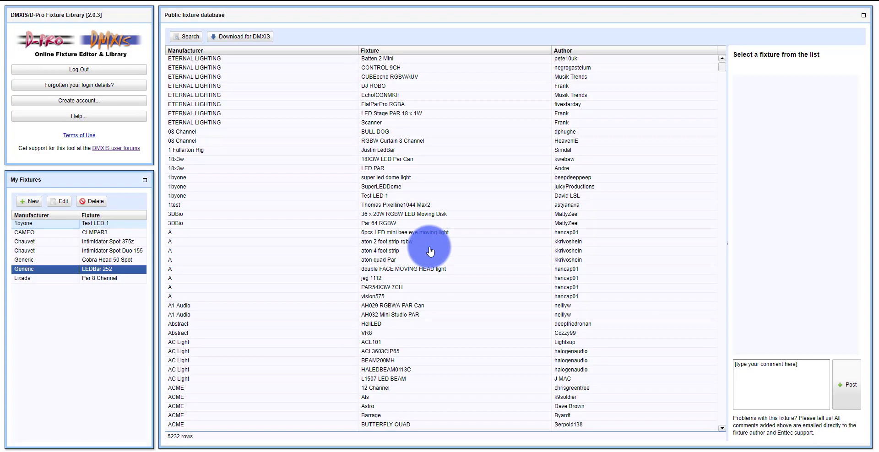